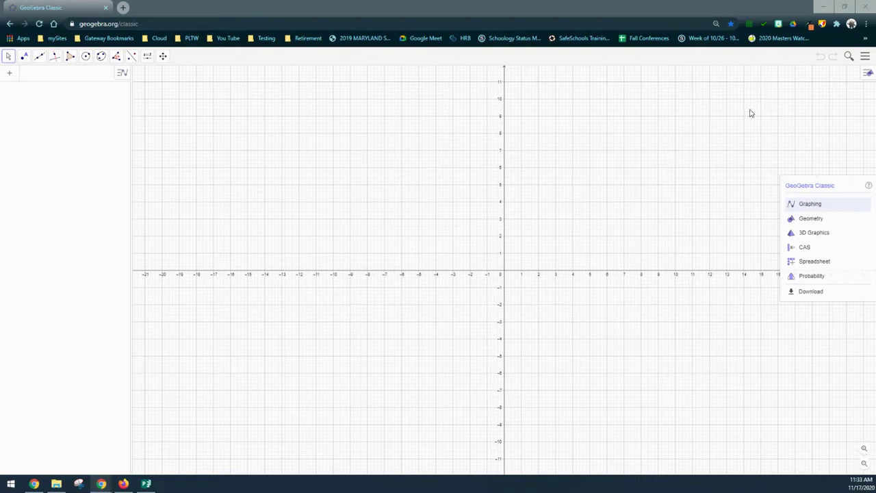
- Hide the coordinate axes and replace the square grid with an isometric grid
left_click(868, 75)
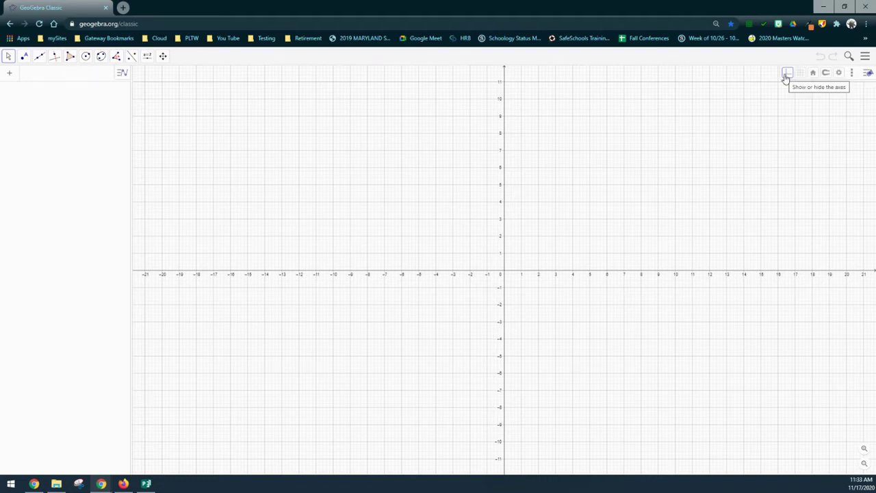
left_click(787, 74)
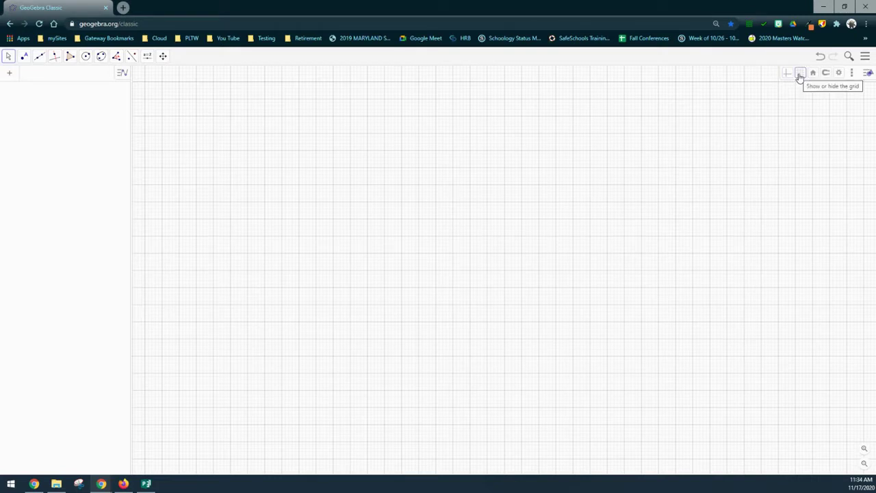
left_click(800, 77)
left_click(840, 90)
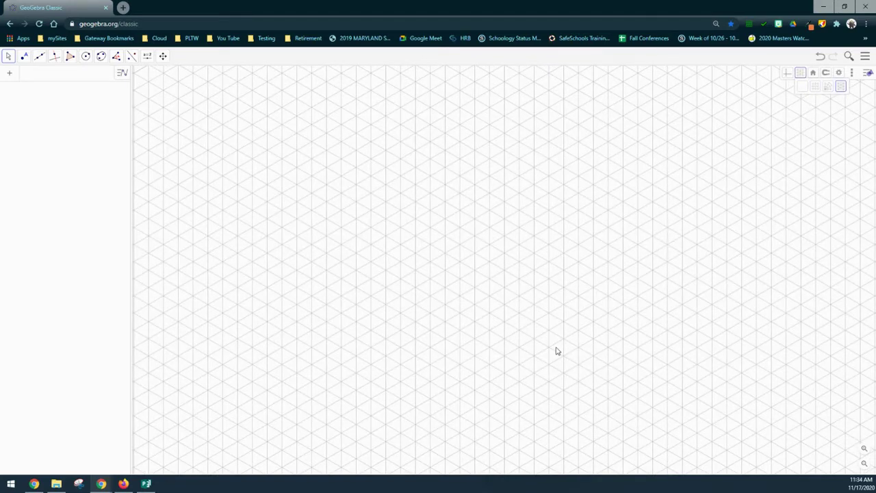
- Zoom in three wheel notches so the isometric grid triangles appear larger
scroll(452, 312, "up", 2)
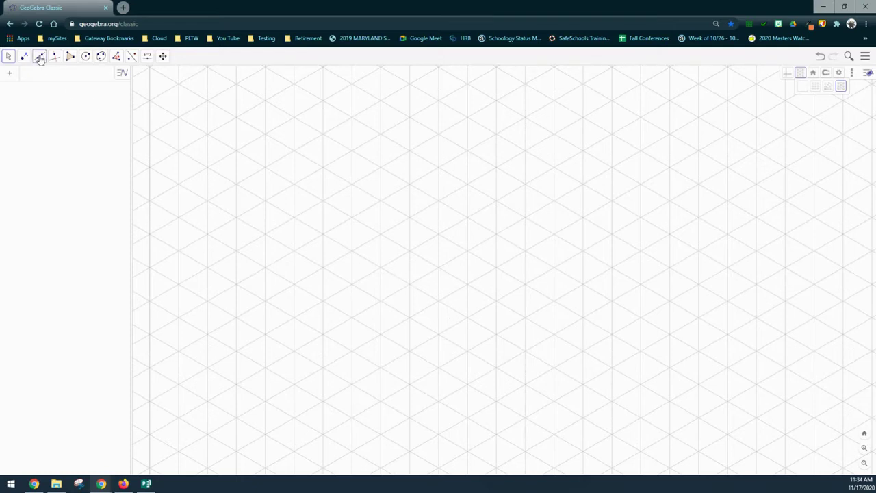
- Make Segment, from the line tools group, the active drawing tool
left_click(40, 57)
left_click(53, 91)
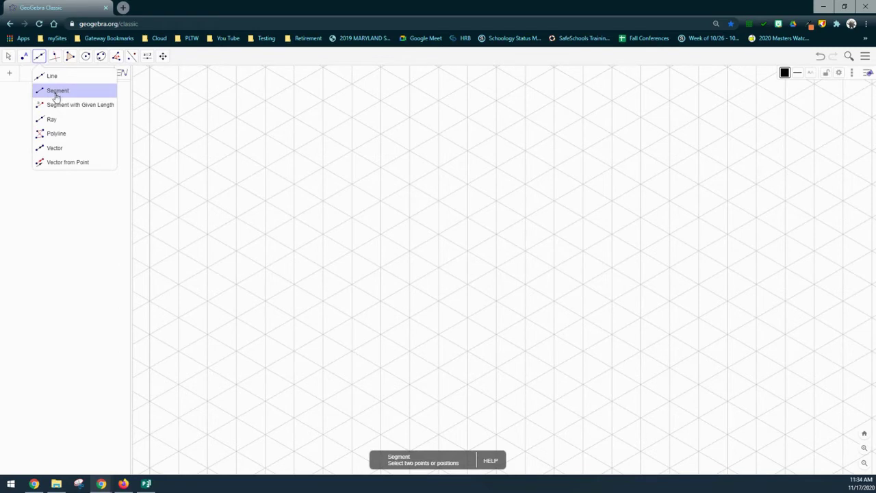
left_click(56, 95)
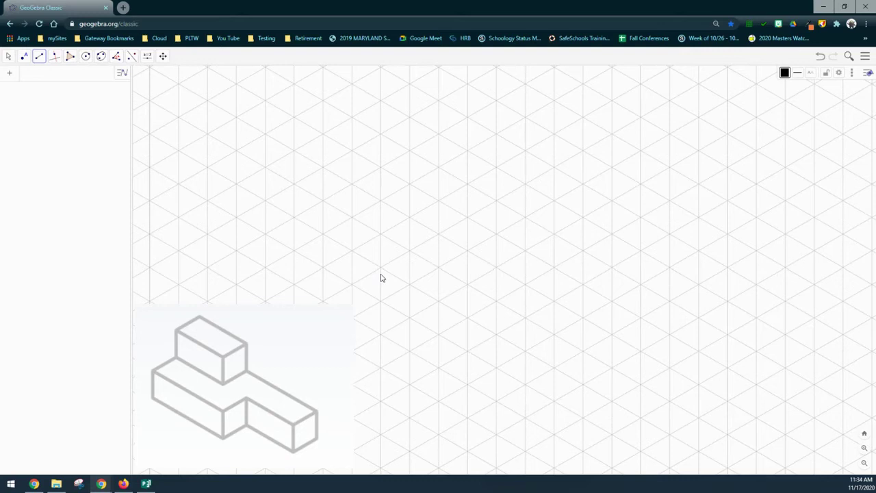
- Draw segments AB, BC, AD and DC forming the first long parallelogram face
left_click(381, 234)
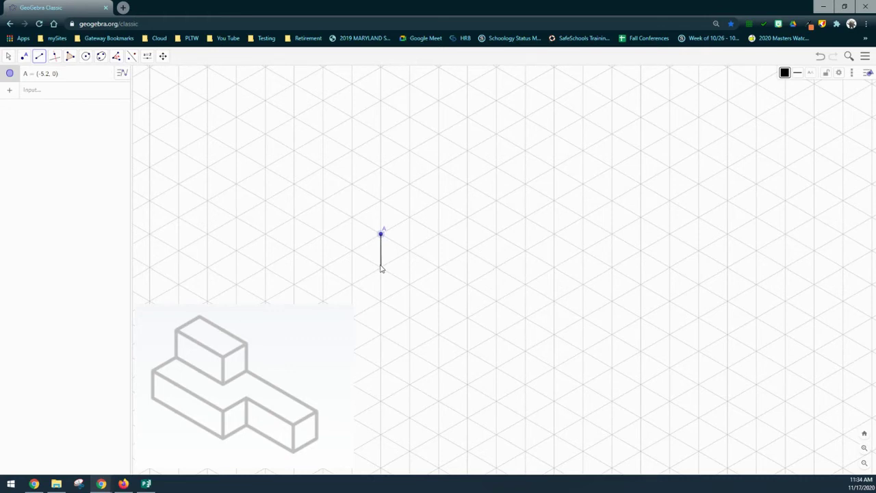
left_click(381, 268)
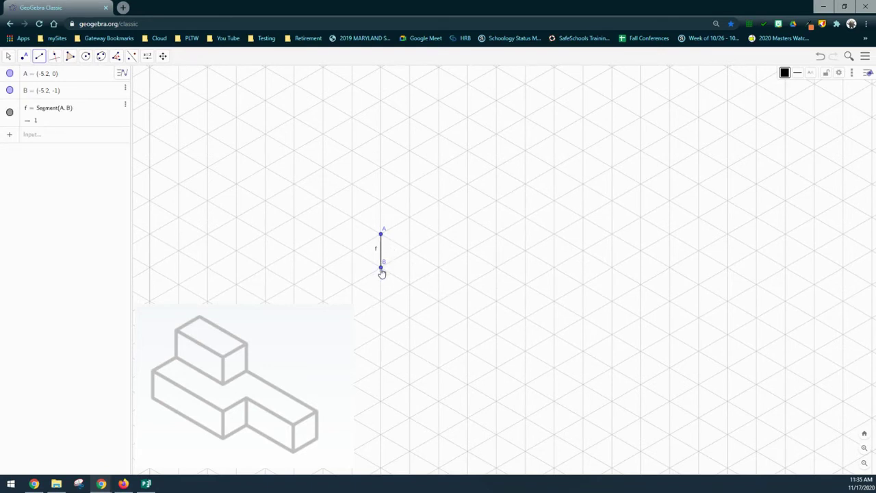
left_click(381, 268)
left_click(467, 317)
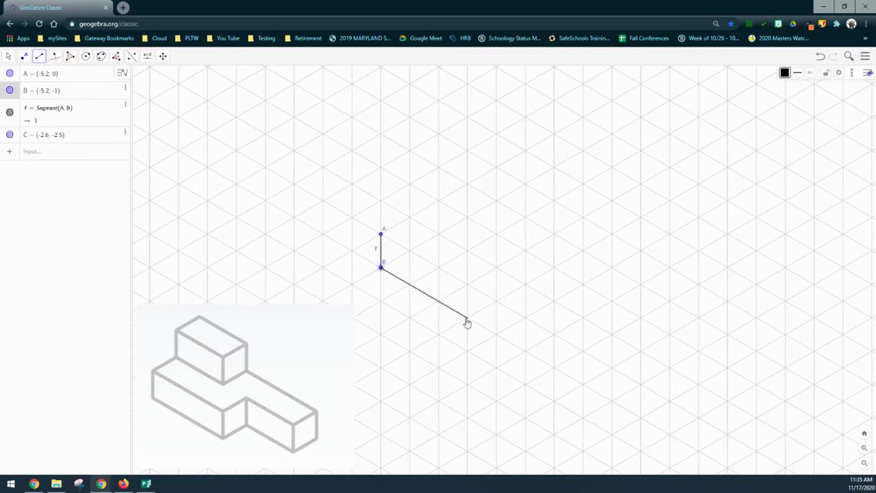
left_click(381, 235)
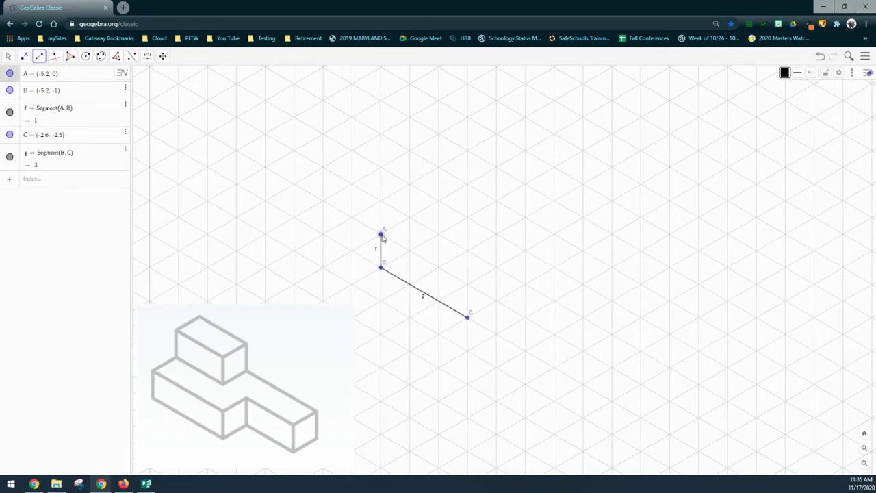
left_click(468, 285)
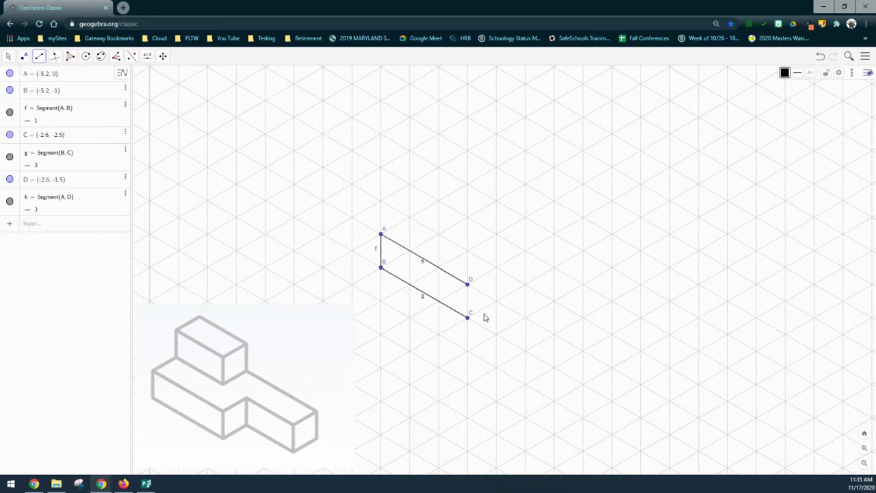
left_click(467, 286)
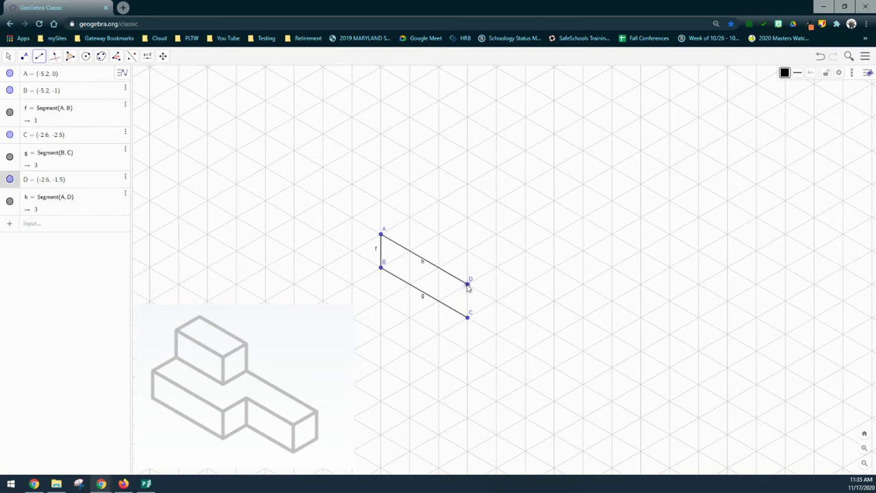
left_click(468, 318)
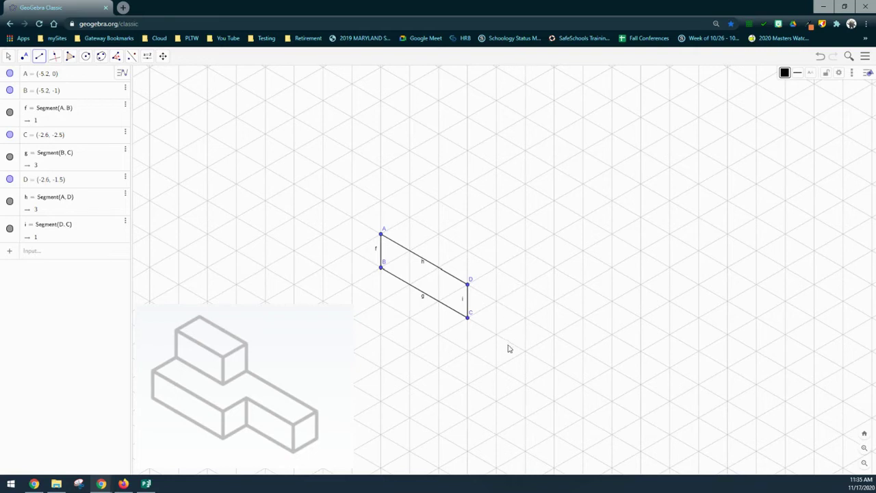
- Draw DE, EF and CF to form the small one-unit face DEFC
left_click(469, 286)
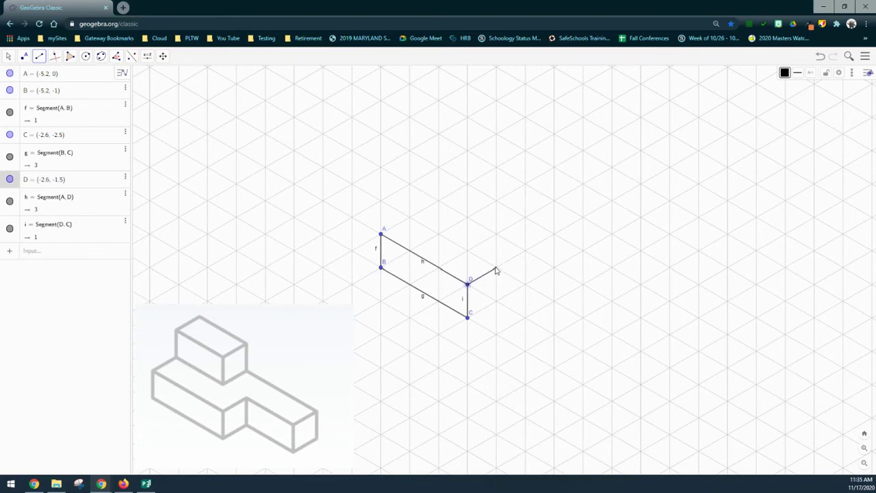
left_click(497, 267)
left_click(497, 268)
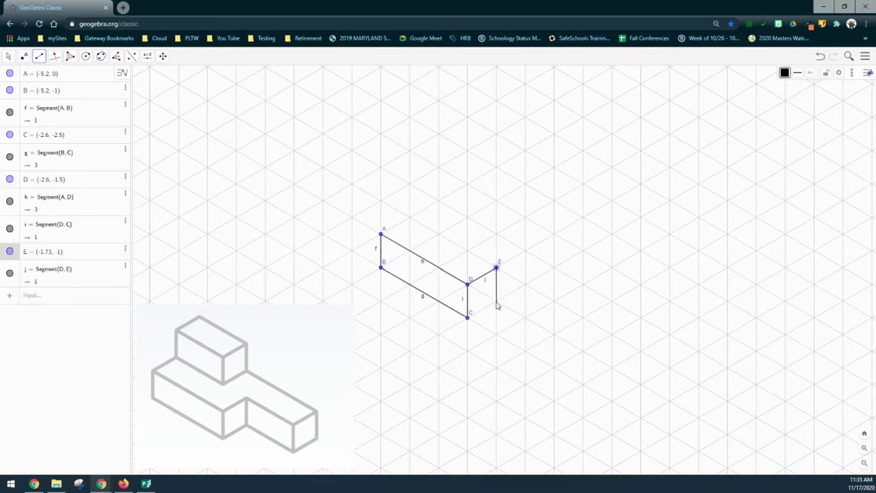
left_click(497, 303)
left_click(469, 316)
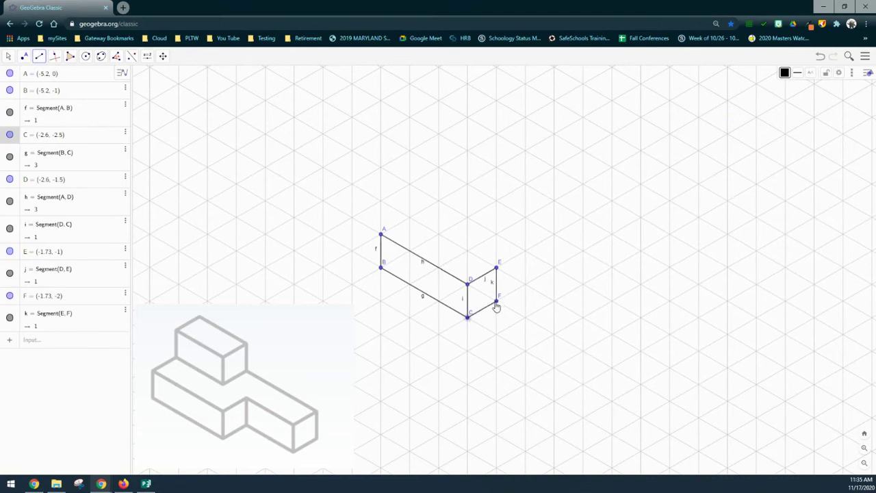
left_click(496, 304)
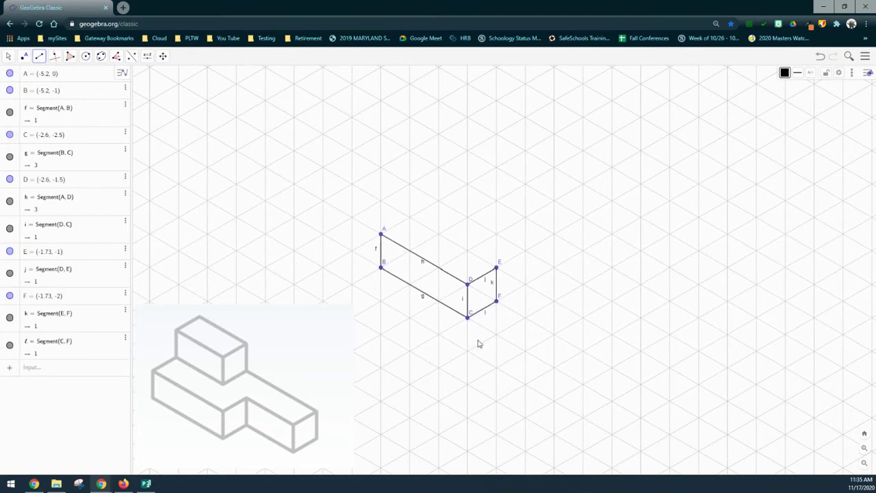
- Draw FG, EH and HG to form the two-unit face EFHG
left_click(497, 304)
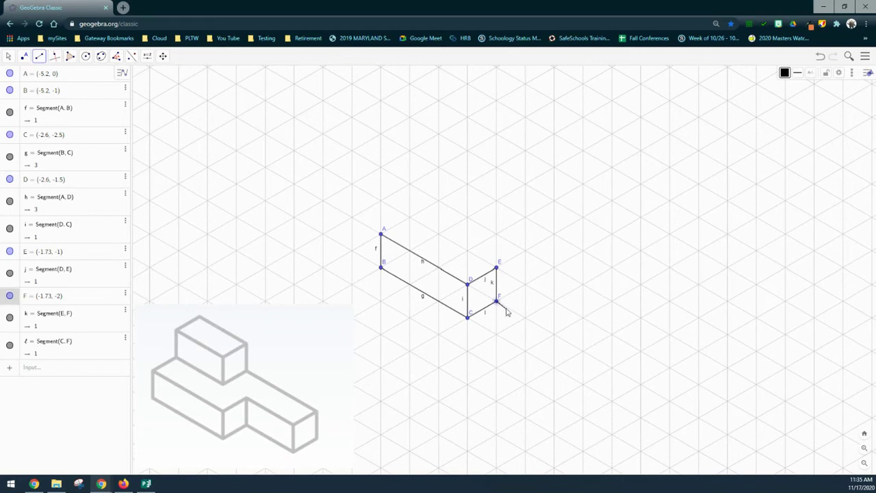
left_click(555, 336)
left_click(496, 268)
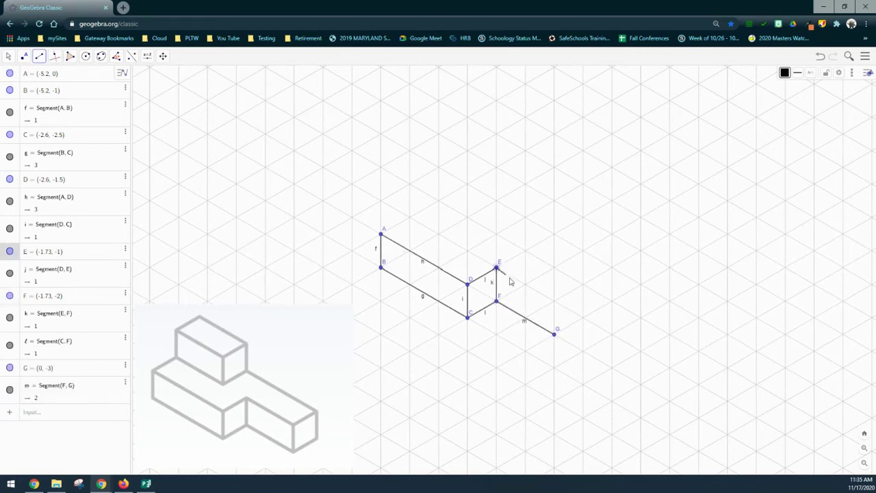
left_click(555, 302)
left_click(555, 301)
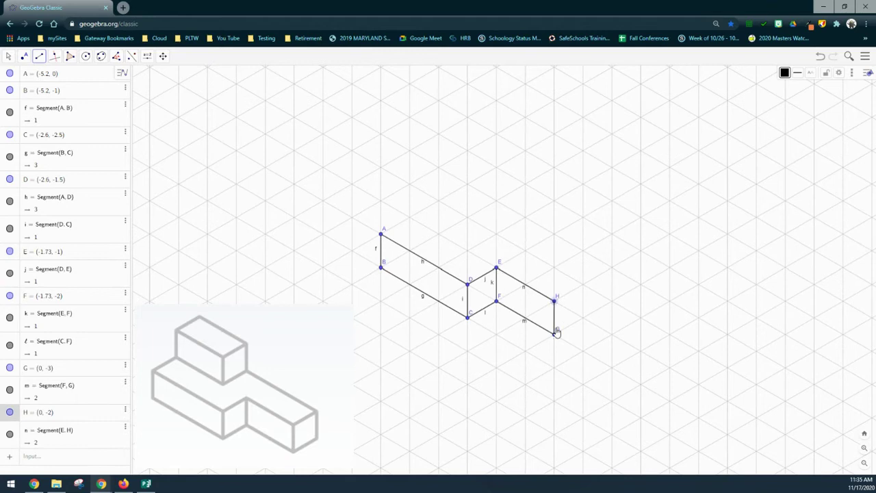
left_click(554, 333)
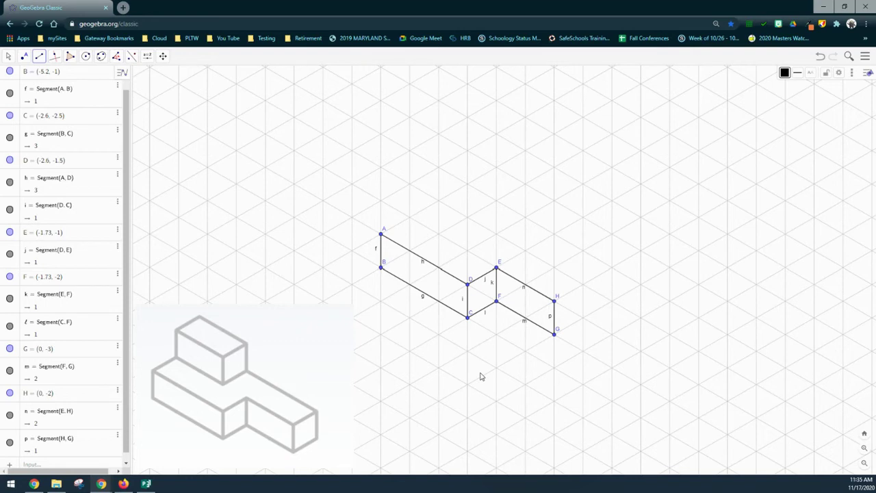
- Close the long block's end face with edges GI, HJ and JI
left_click(555, 334)
left_click(582, 318)
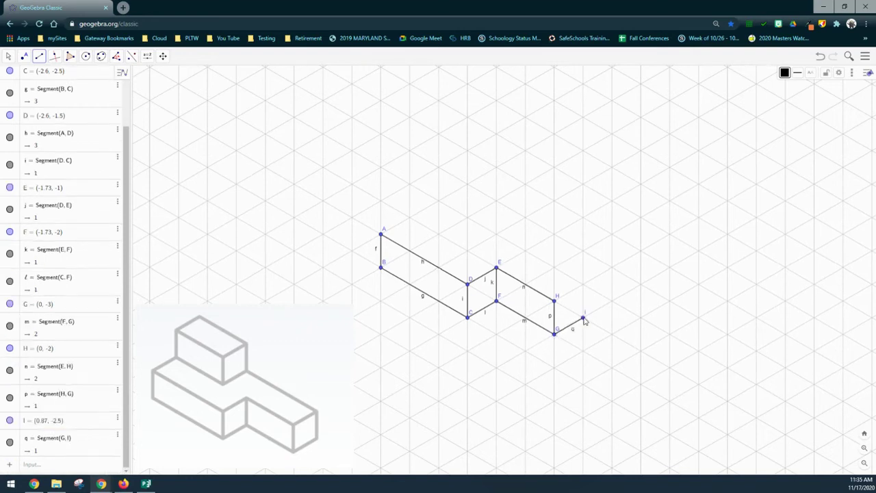
left_click(555, 302)
left_click(582, 285)
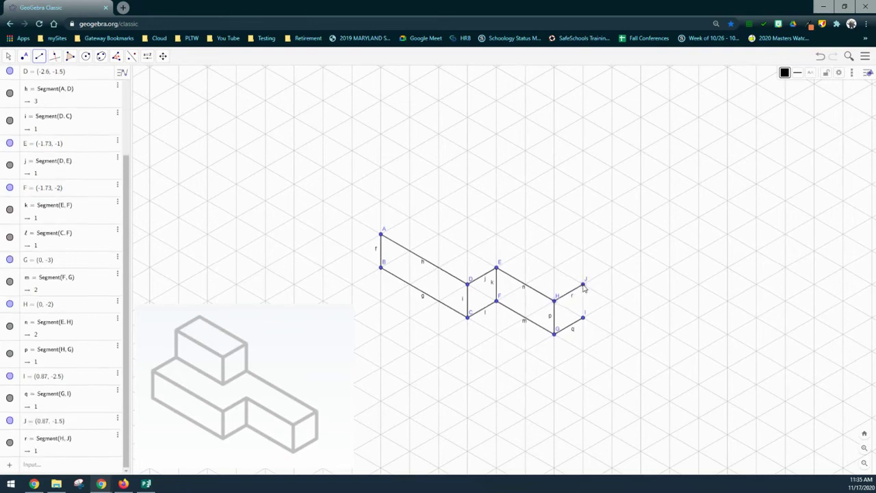
left_click(583, 285)
left_click(583, 319)
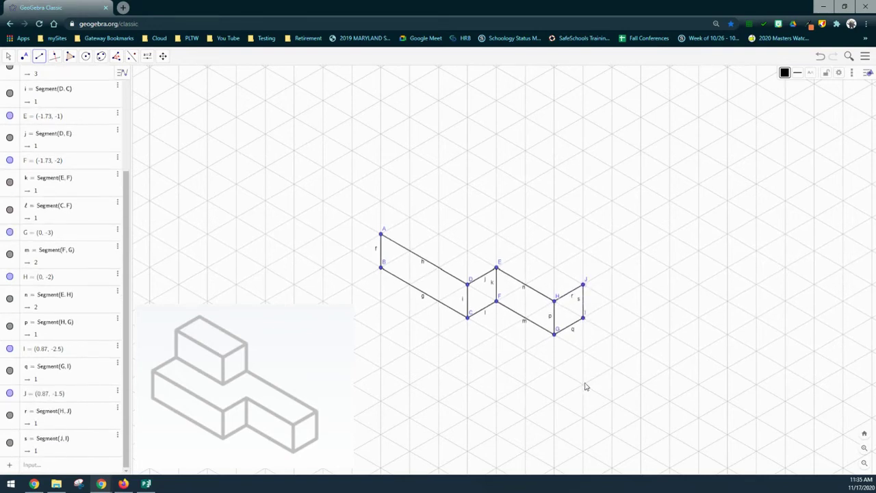
- Draw the top outline edges JK, KL, LM and MA
left_click(583, 284)
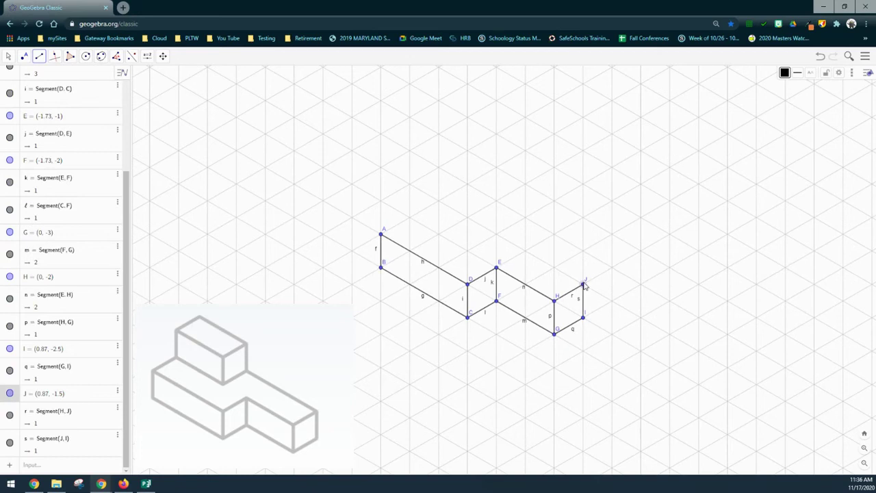
left_click(497, 235)
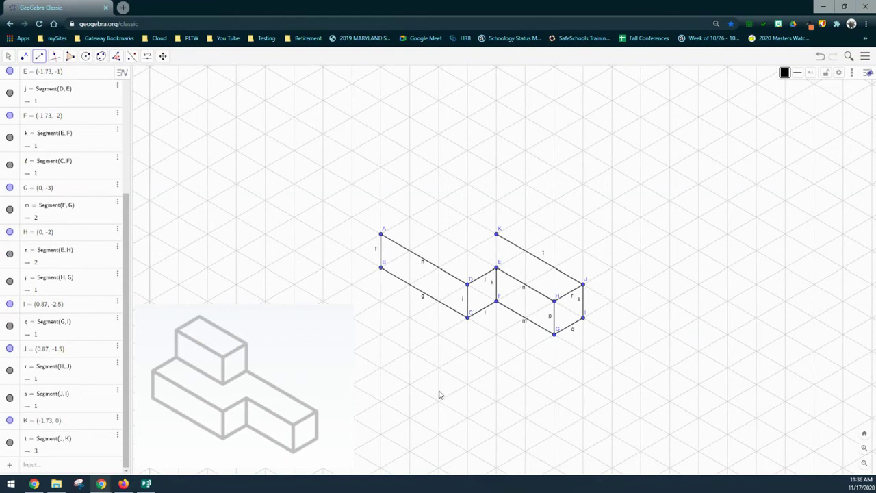
left_click(497, 236)
left_click(468, 249)
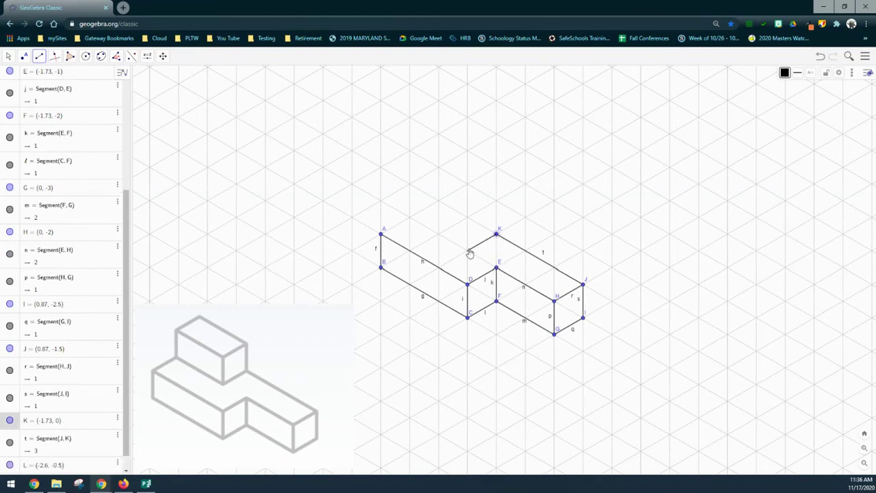
left_click(467, 250)
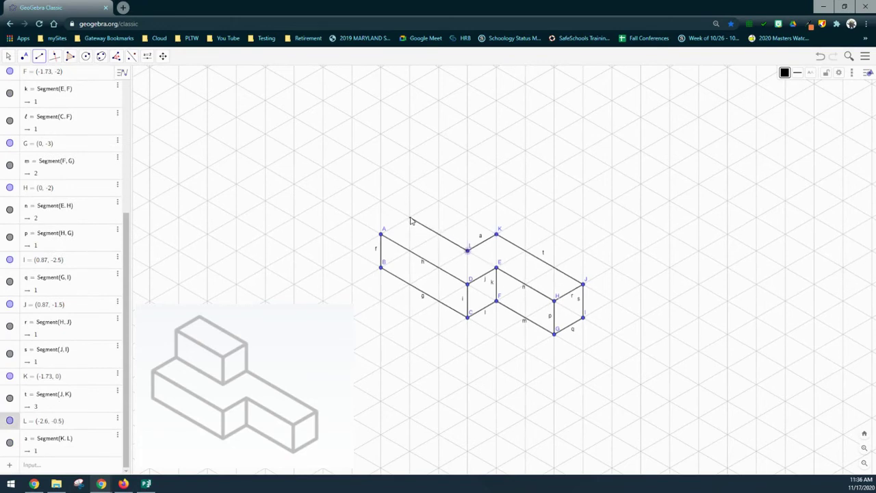
left_click(409, 218)
left_click(409, 217)
left_click(382, 234)
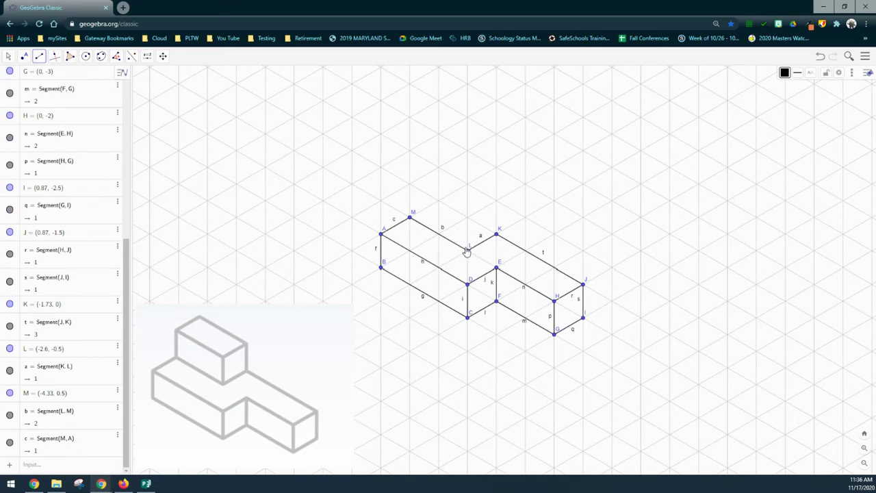
- Raise the upper box with edges LN, NO and OK
left_click(467, 250)
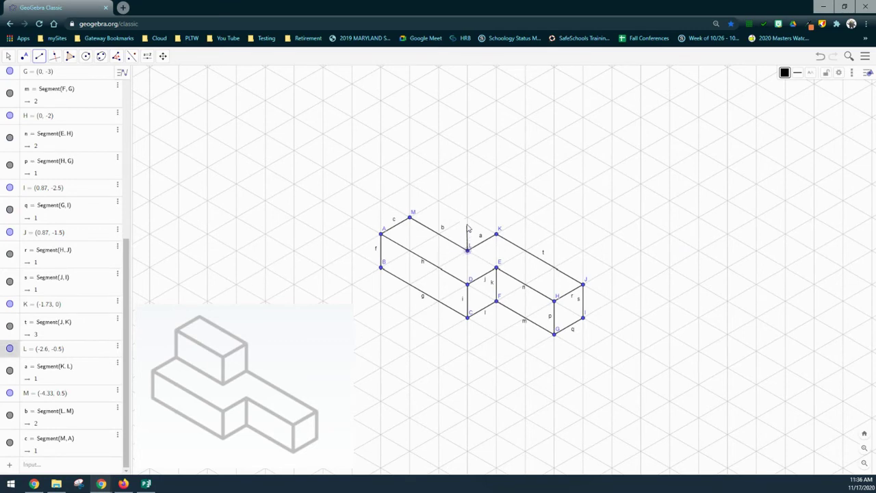
left_click(468, 218)
left_click(468, 218)
left_click(496, 201)
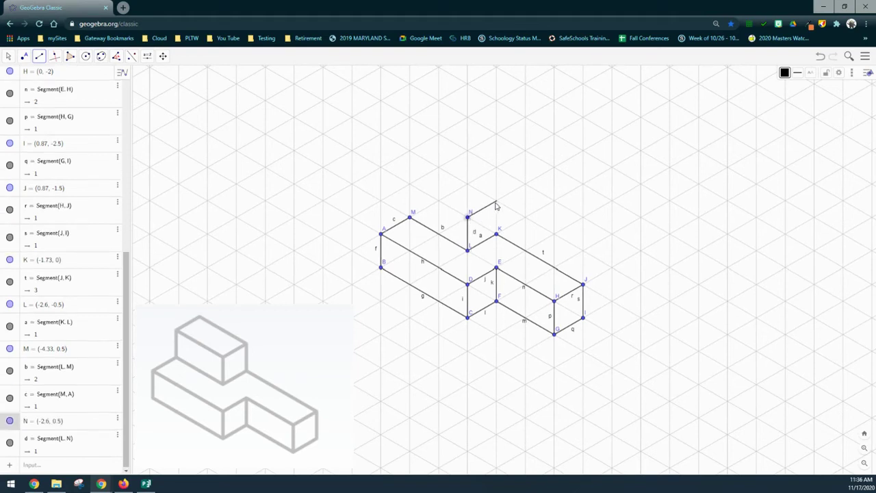
left_click(497, 235)
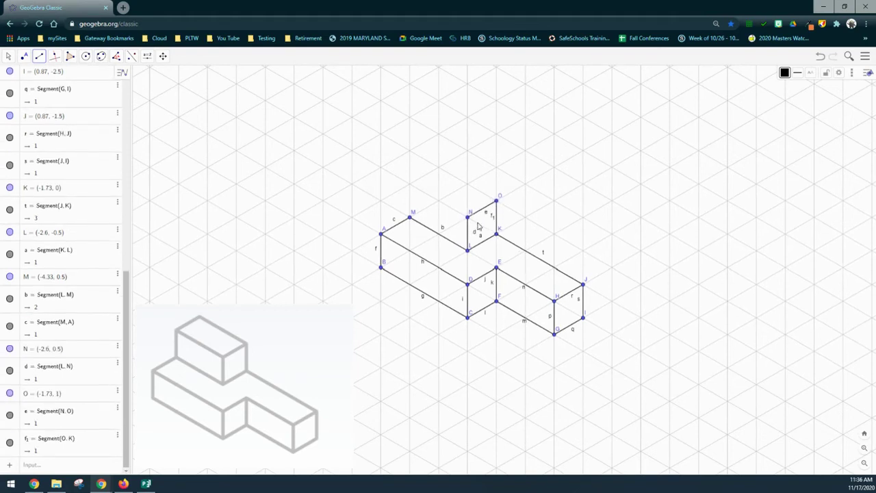
- Cap the raised box with edges NP, MP, PQ and QO
left_click(468, 218)
left_click(411, 185)
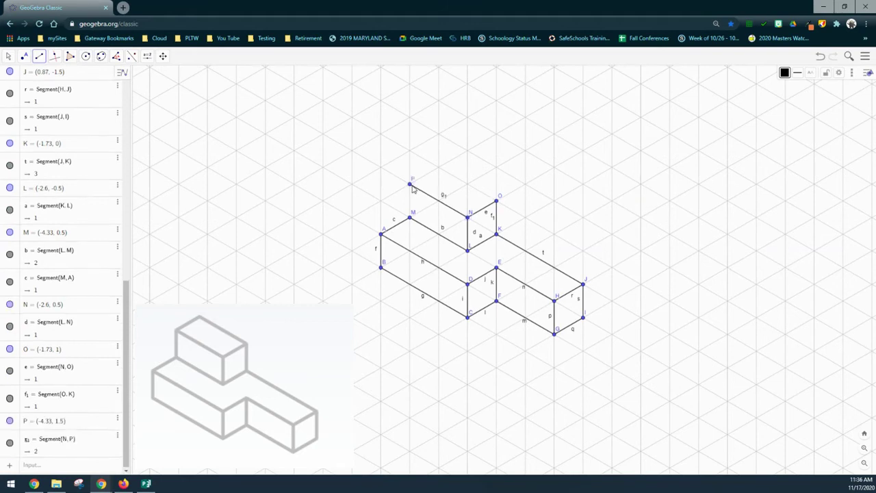
left_click(411, 184)
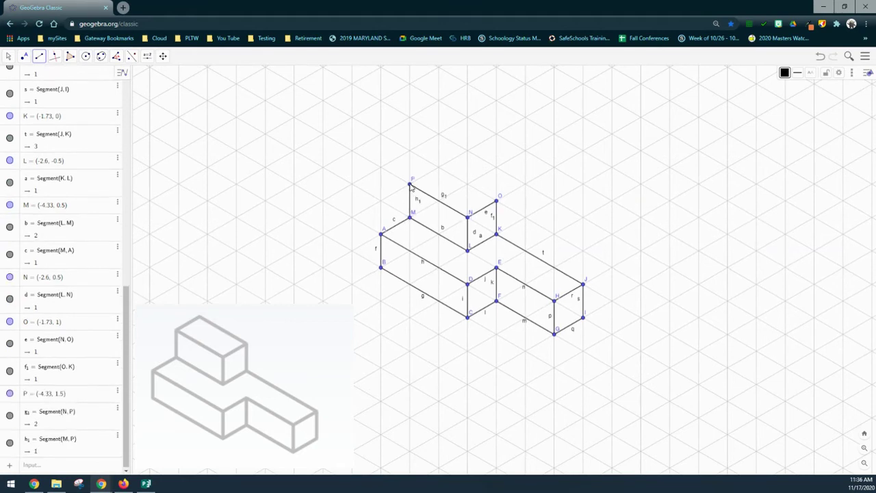
left_click(410, 184)
left_click(439, 166)
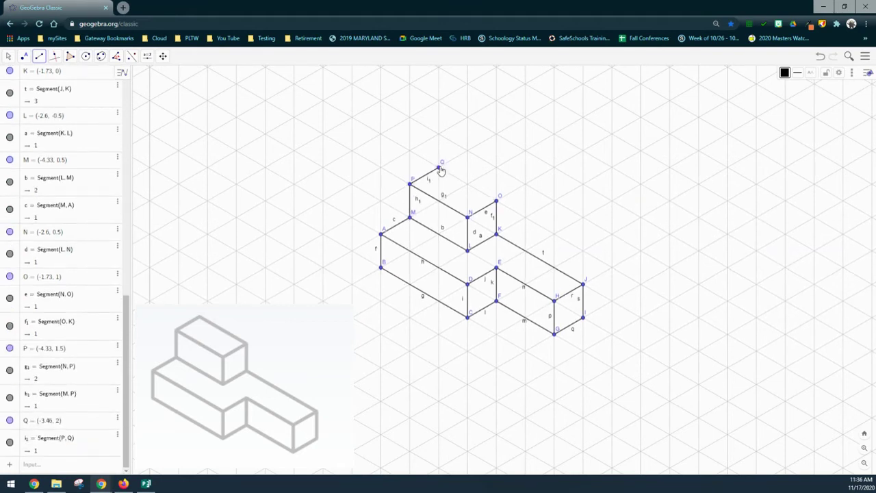
left_click(438, 166)
left_click(497, 199)
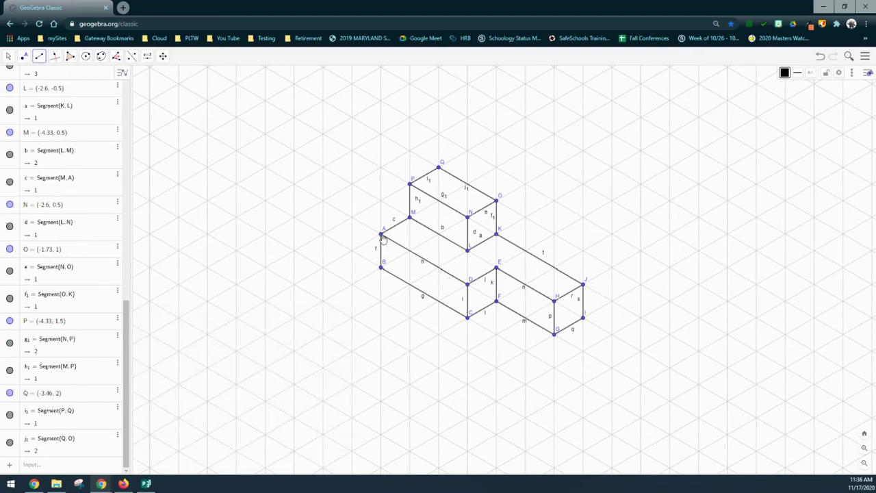
- Switch to the Move tool and scroll the algebra list
left_click(8, 56)
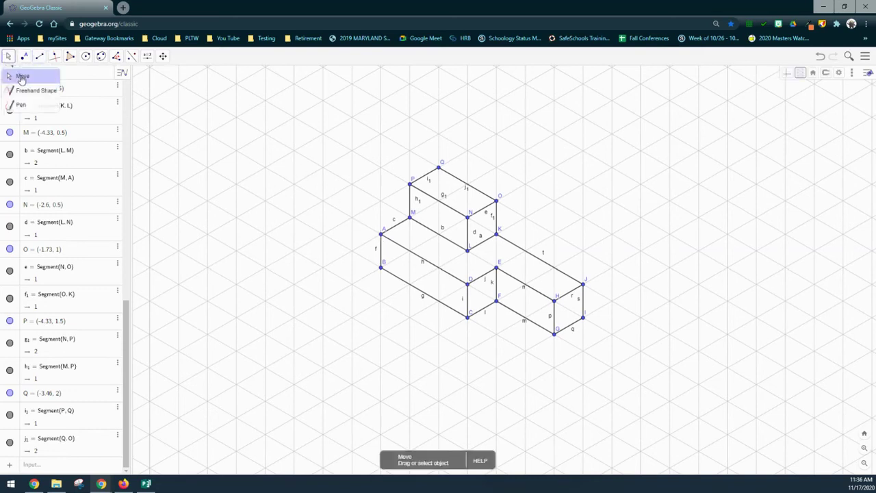
left_click(21, 78)
left_click_drag(126, 321, 128, 88)
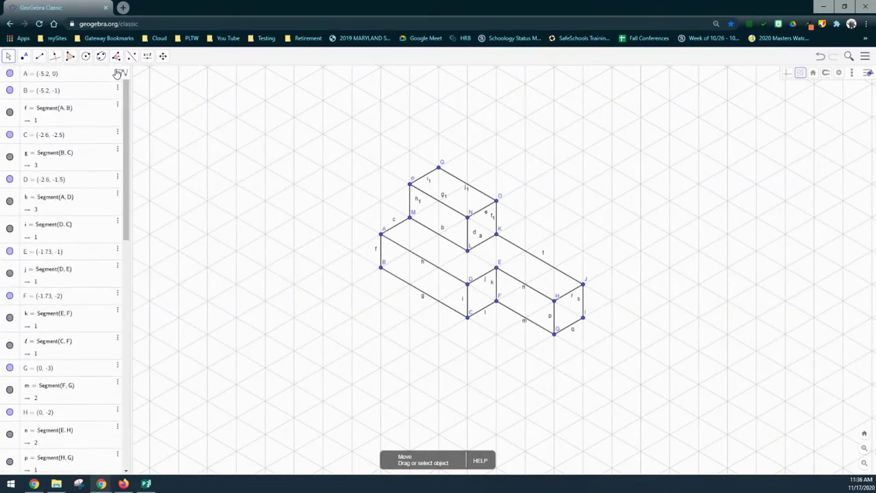
- Sort the algebra list by Object Type and scroll back to the top
left_click(119, 73)
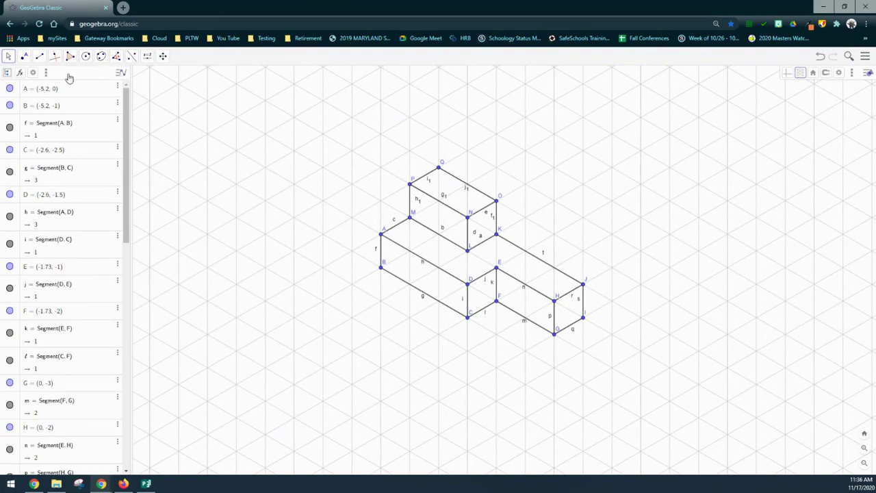
left_click(9, 74)
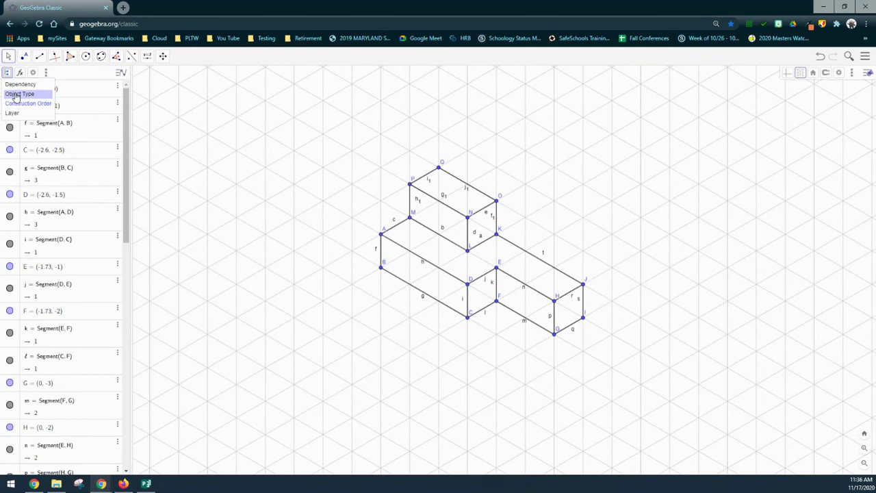
left_click(15, 95)
left_click(125, 329)
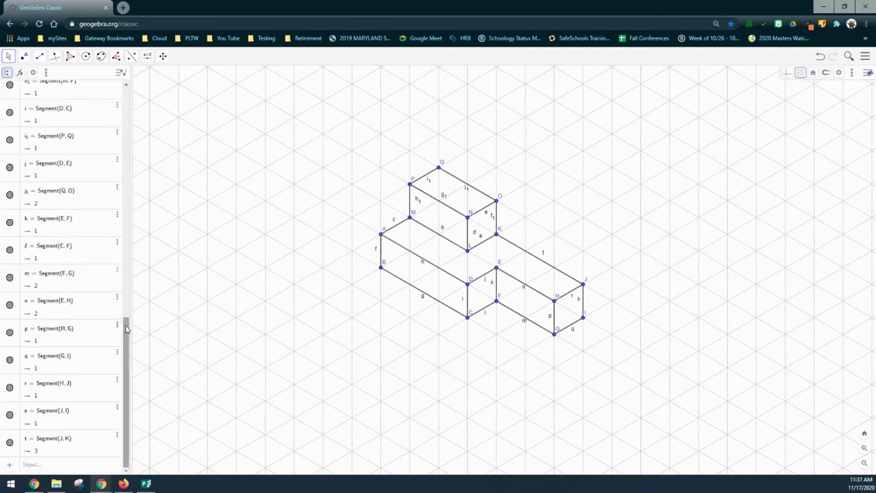
left_click_drag(125, 329, 119, 88)
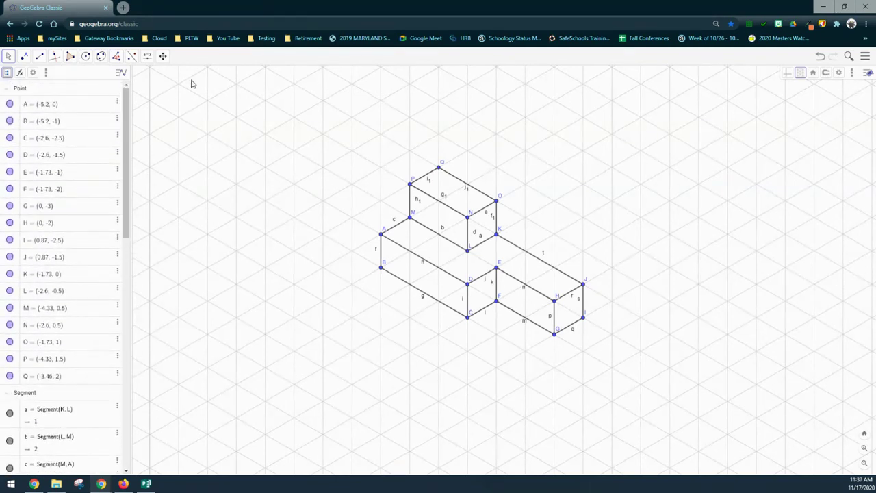
- Make all points A–Q black with point size 1
left_click(19, 91)
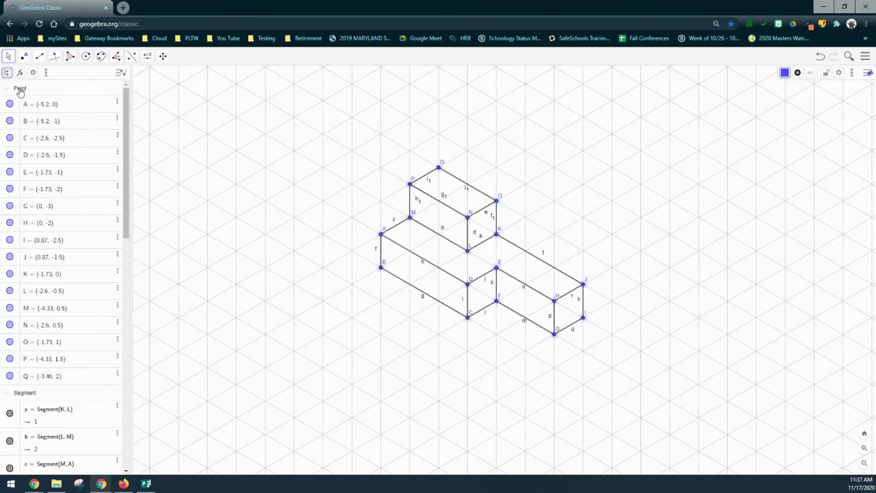
left_click(787, 74)
left_click(787, 98)
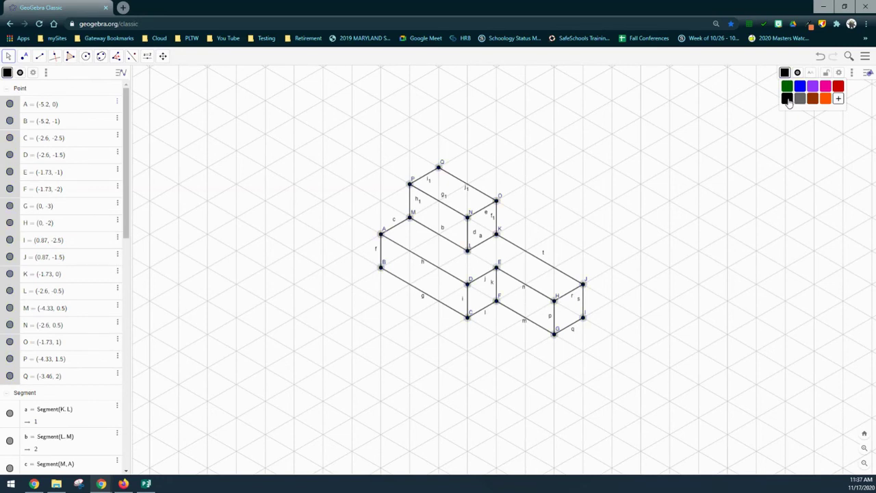
left_click(798, 74)
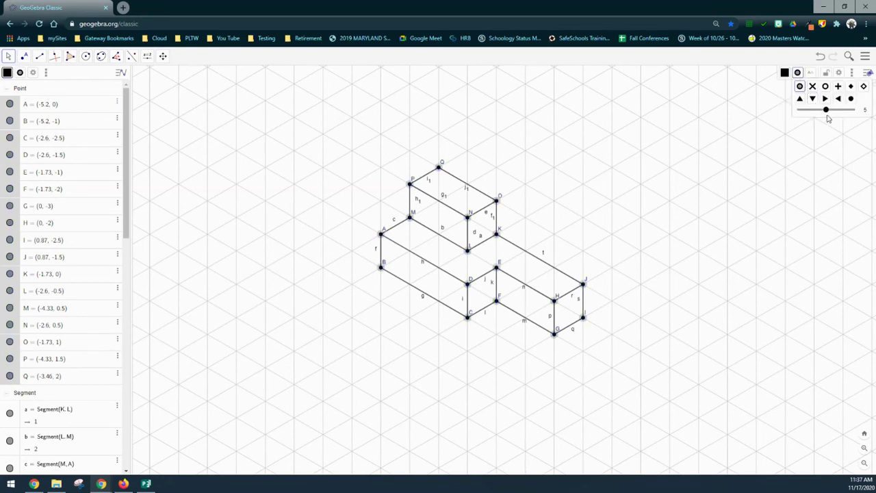
left_click_drag(826, 111, 794, 112)
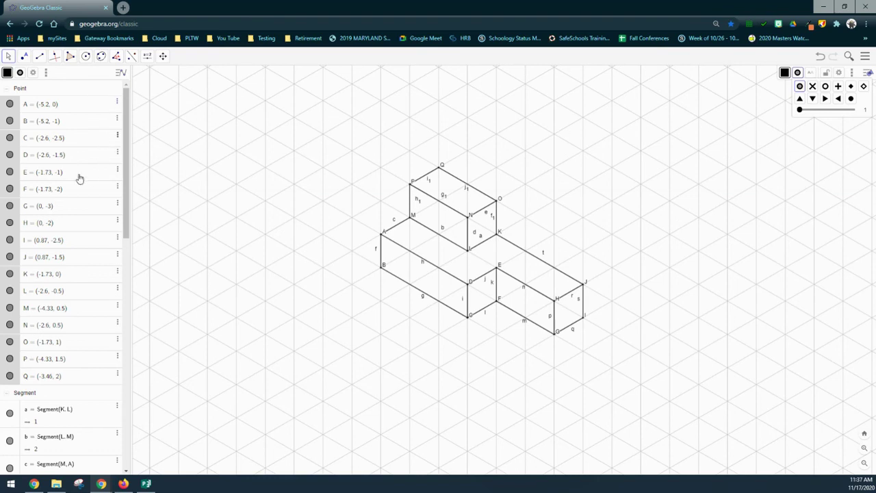
scroll(82, 338, "down", 4)
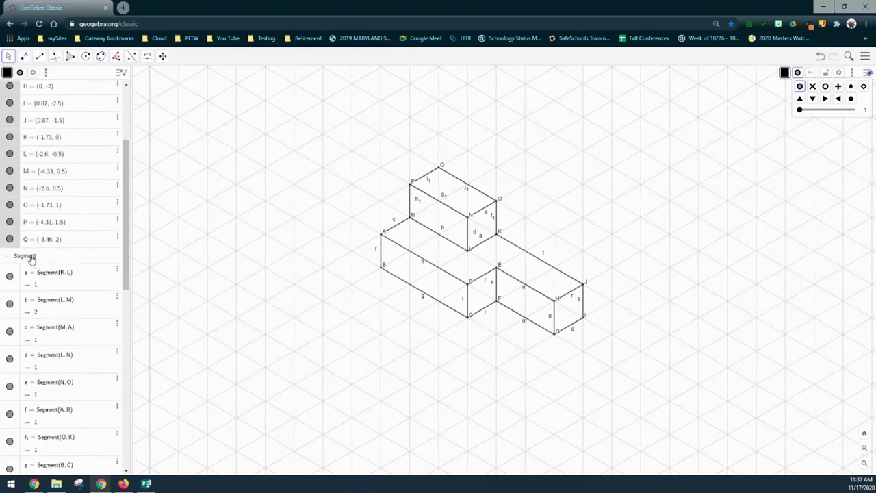
- Set all segment labels to Hidden, then select all points via the Point header
left_click(29, 257)
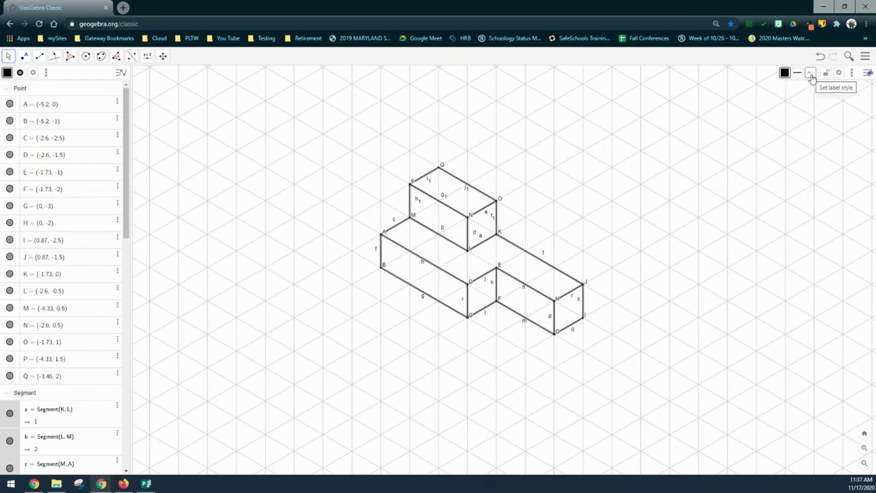
left_click(811, 74)
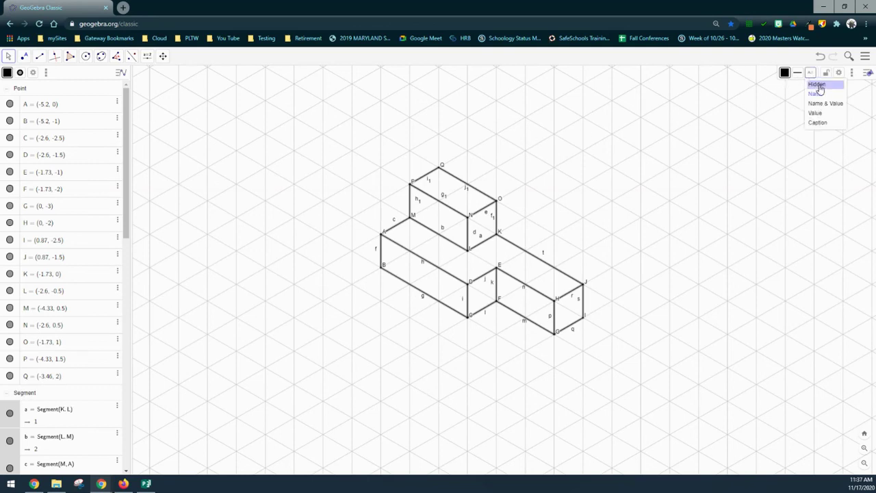
left_click(818, 85)
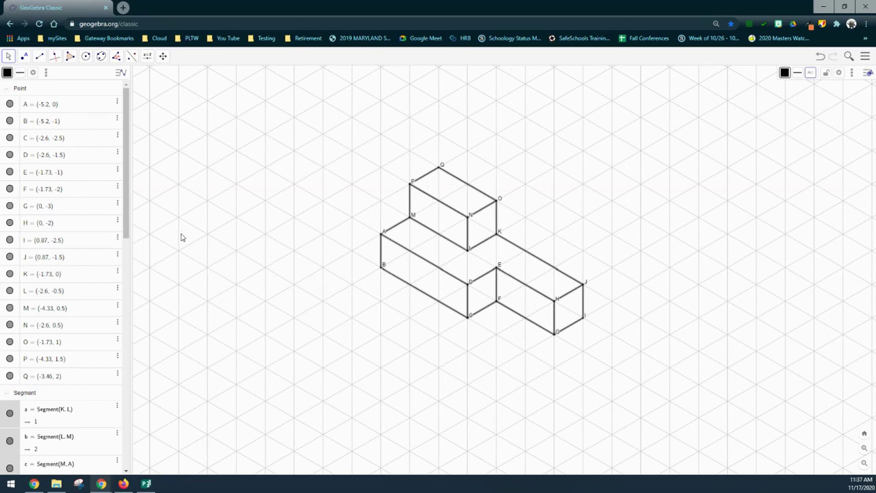
scroll(78, 248, "down", 10)
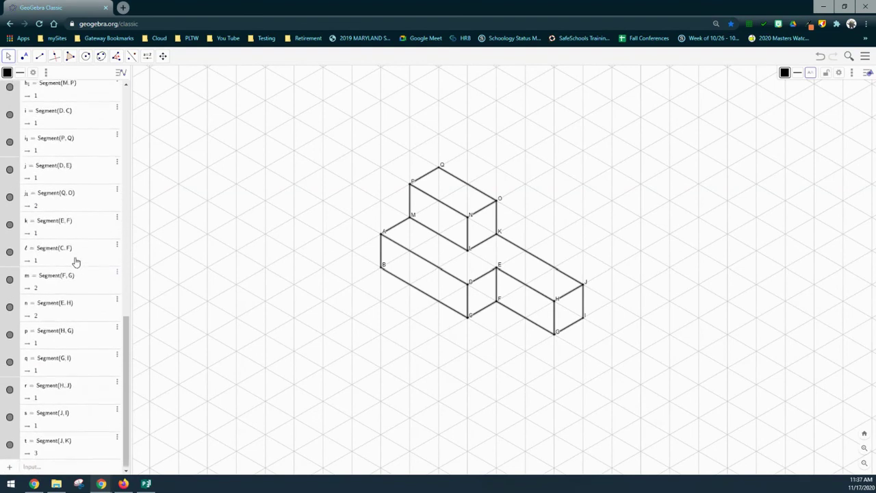
scroll(77, 260, "up", 10)
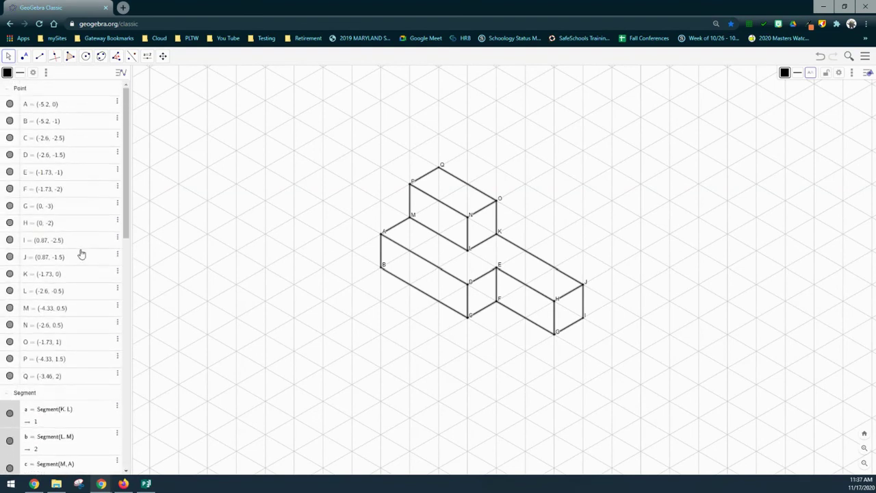
left_click(31, 89)
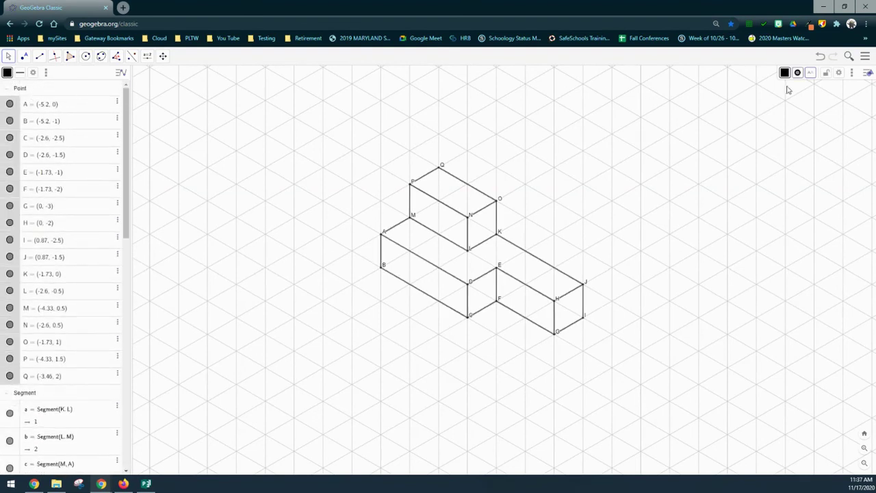
- Hide the labels of points A–Q and return to the Move tool
left_click(811, 72)
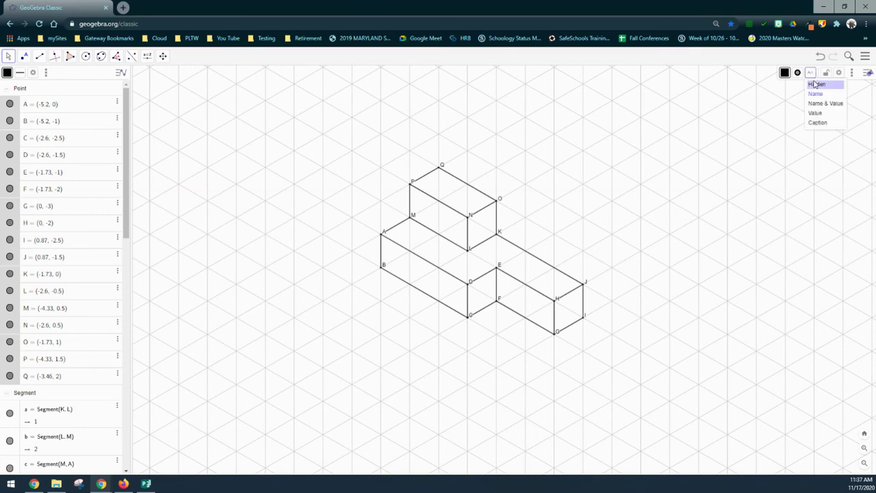
left_click(815, 84)
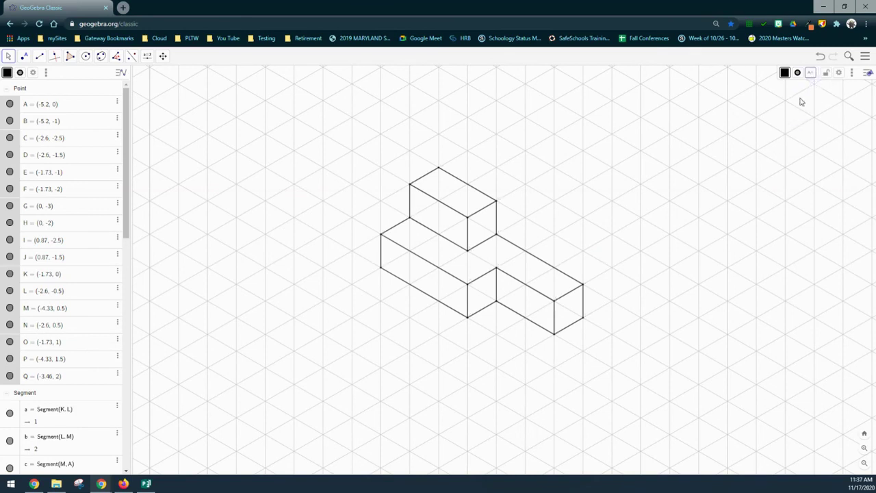
left_click(867, 77)
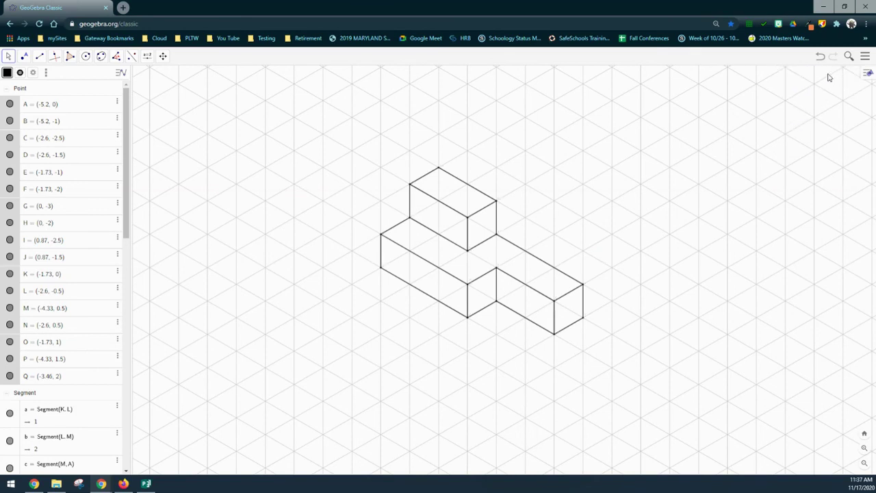
left_click(868, 75)
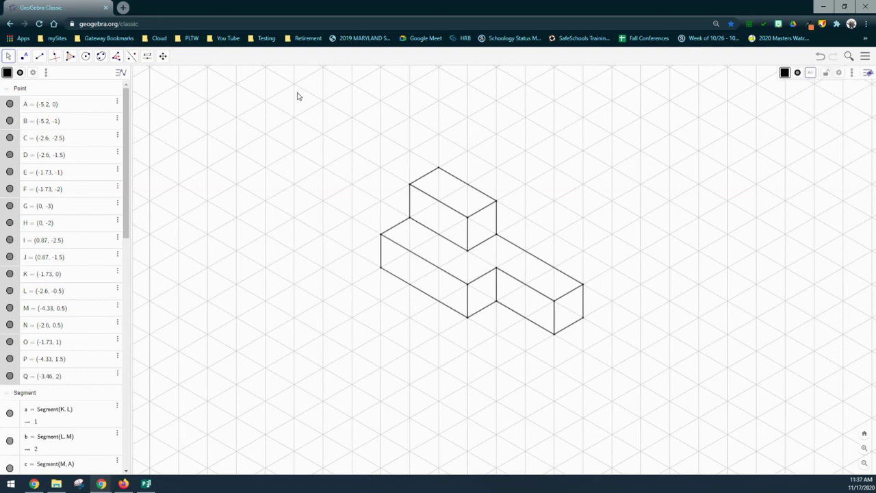
left_click(9, 57)
- Deselect everything and set the Graphics view grid to No Grid, removing the isometric grid
left_click(9, 77)
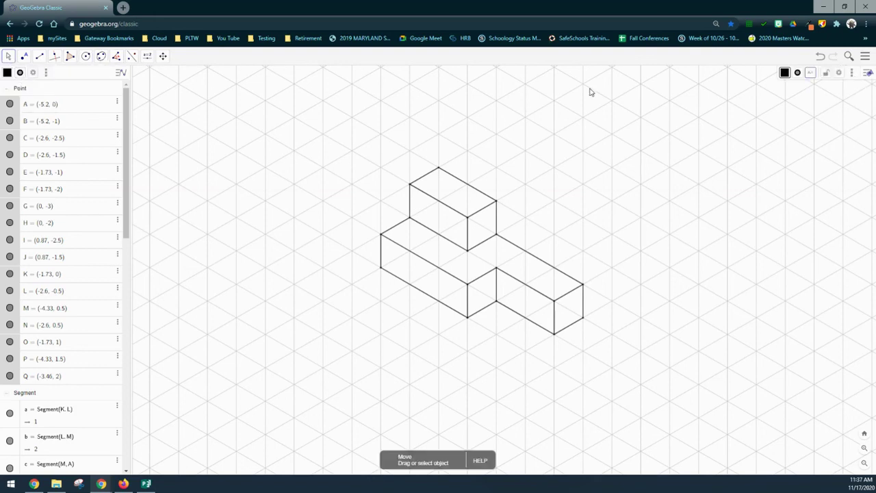
left_click(803, 73)
left_click(802, 87)
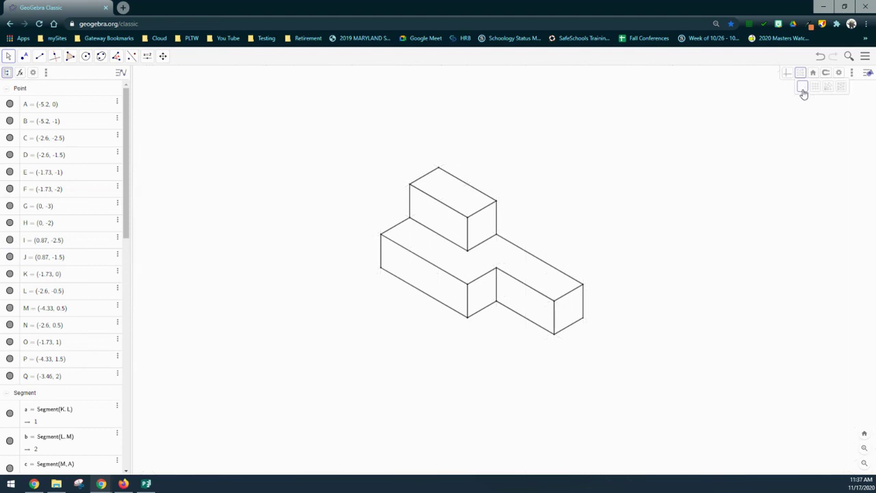